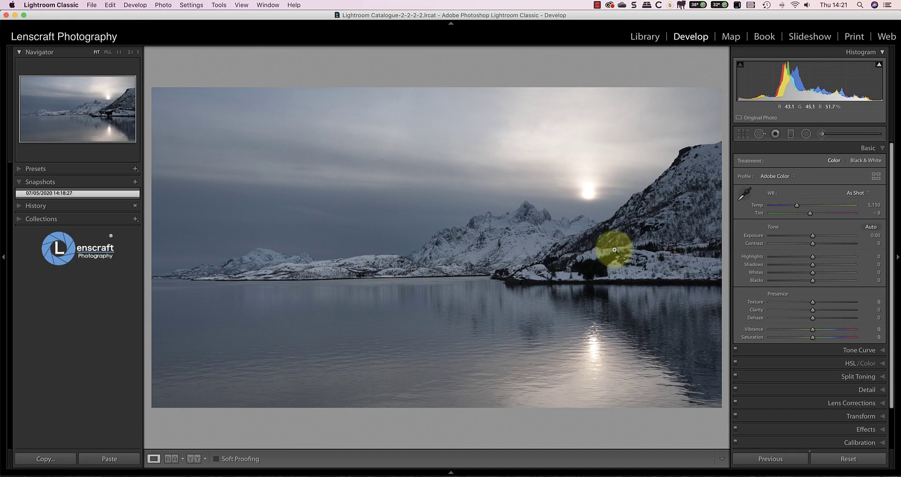
Apply the saved Lightroom snapshot's edits and send the fjord photo to Photoshop as a smart object
left_click(46, 193)
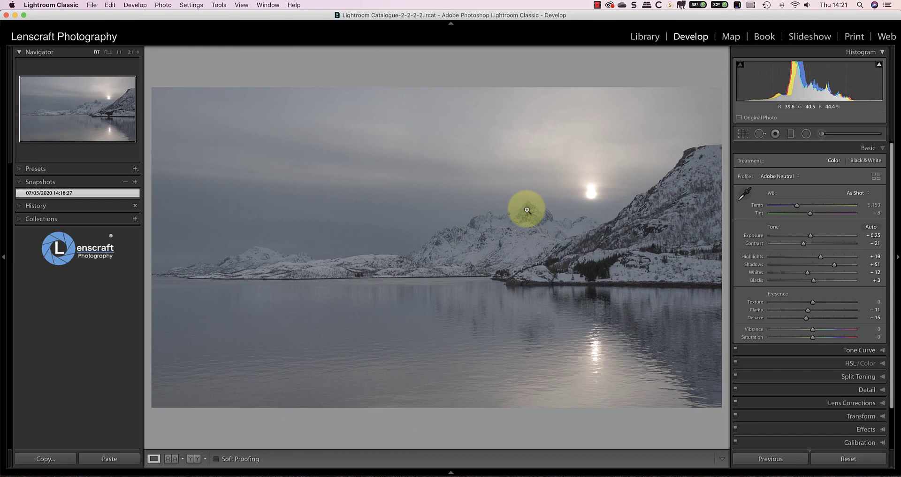
right_click(361, 196)
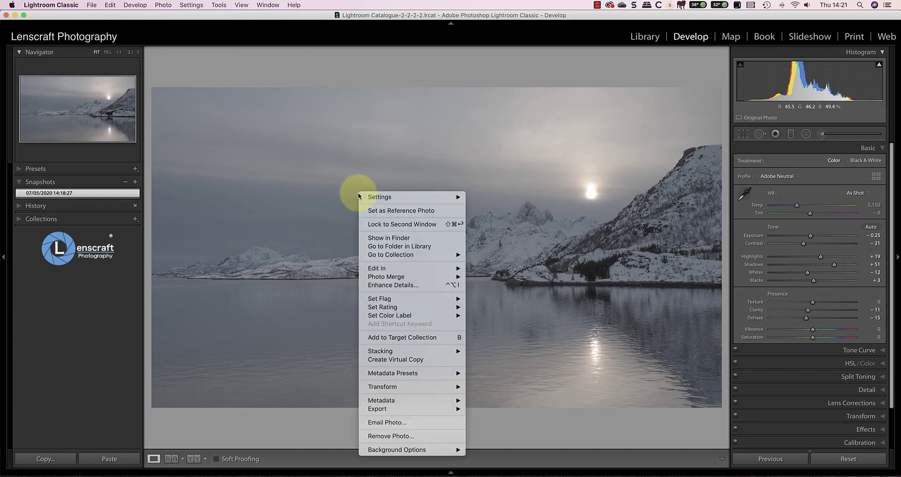
mouse_move(362, 196)
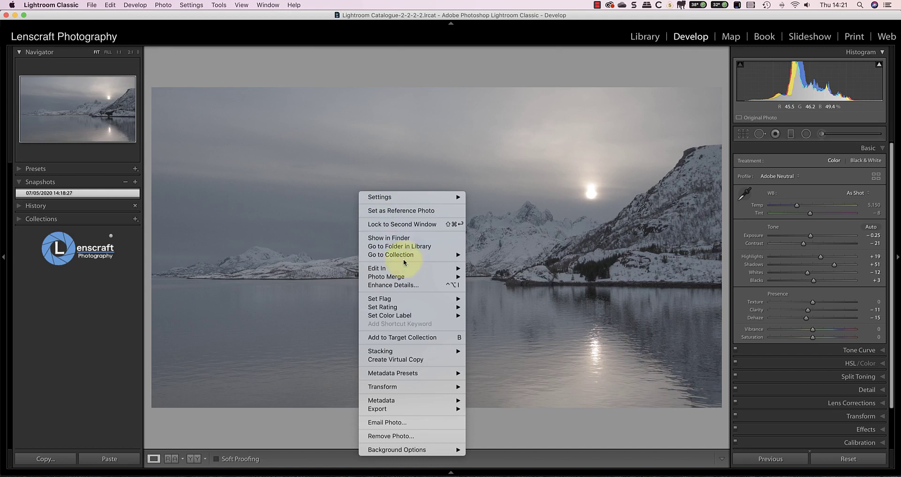
mouse_move(409, 270)
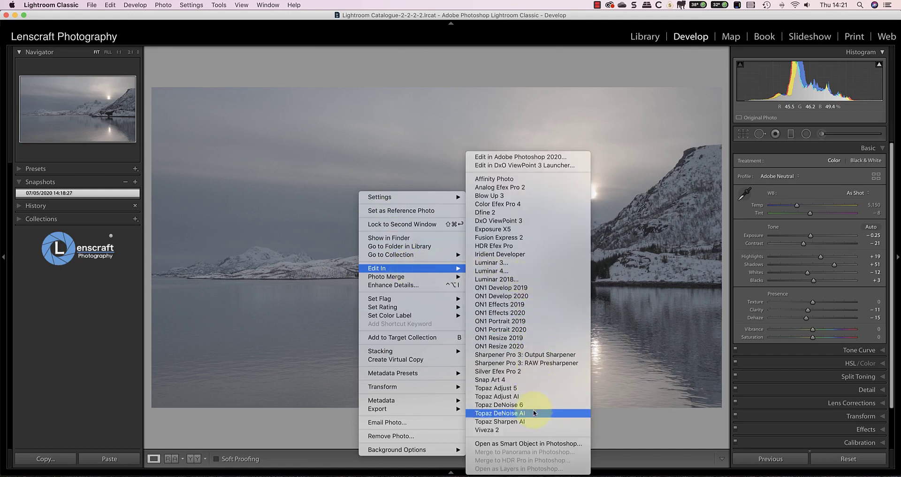
left_click(540, 444)
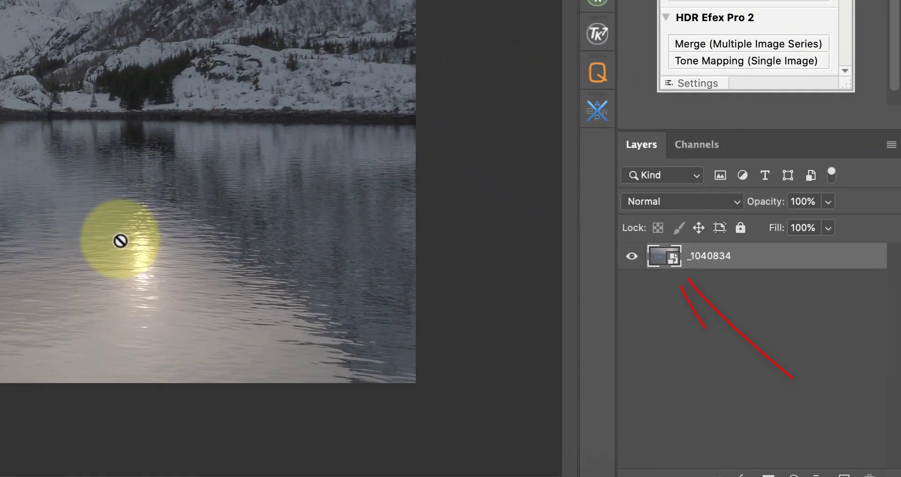
double_click(668, 257)
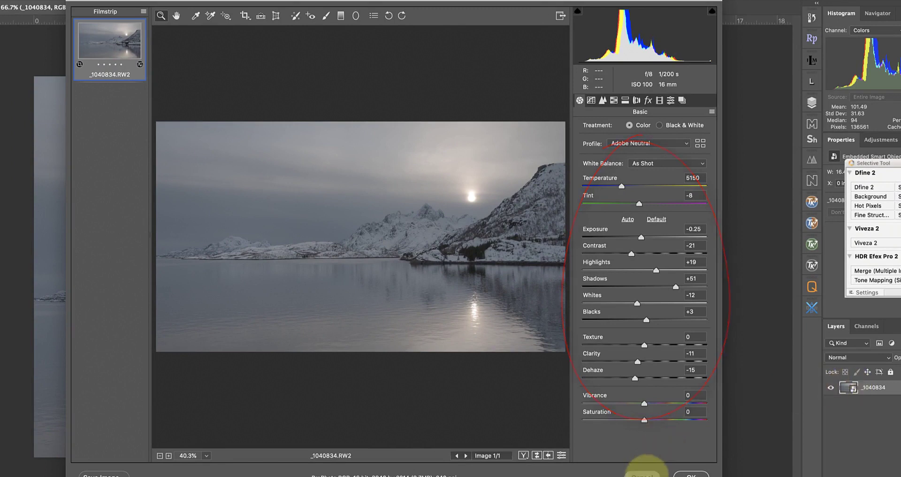
left_click(642, 467)
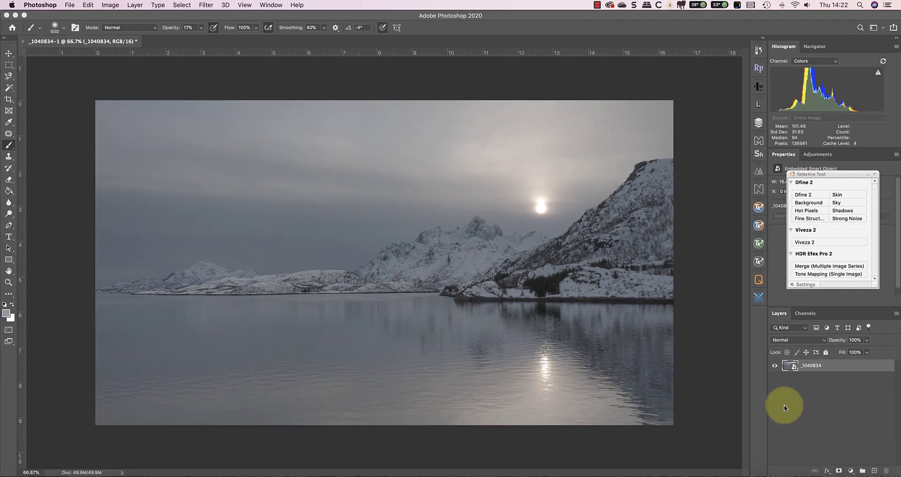
right_click(837, 364)
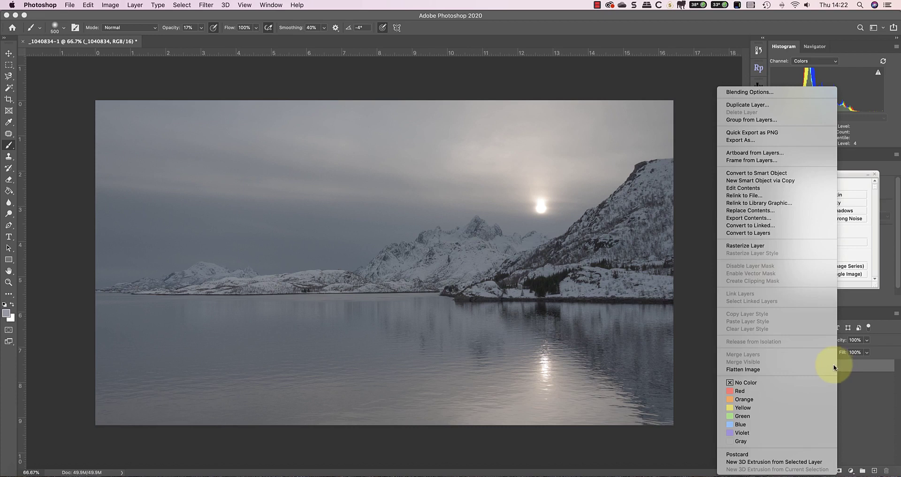
left_click(752, 105)
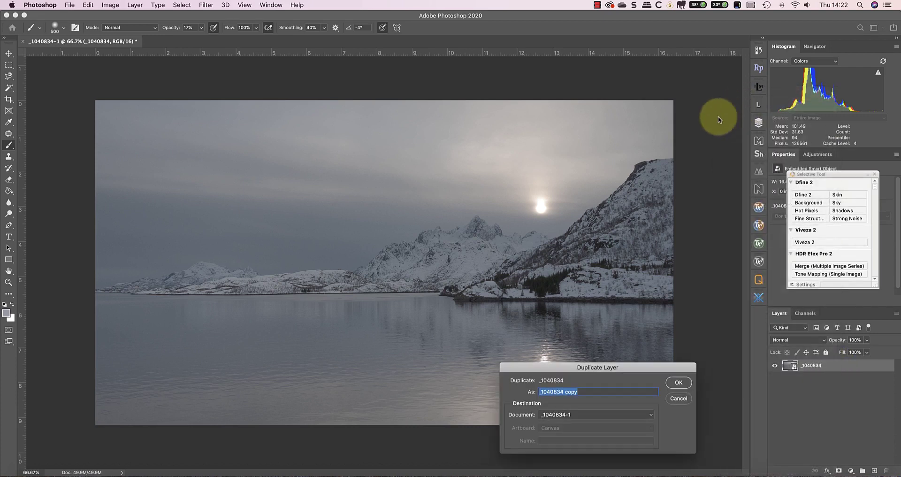
left_click(679, 381)
double_click(789, 370)
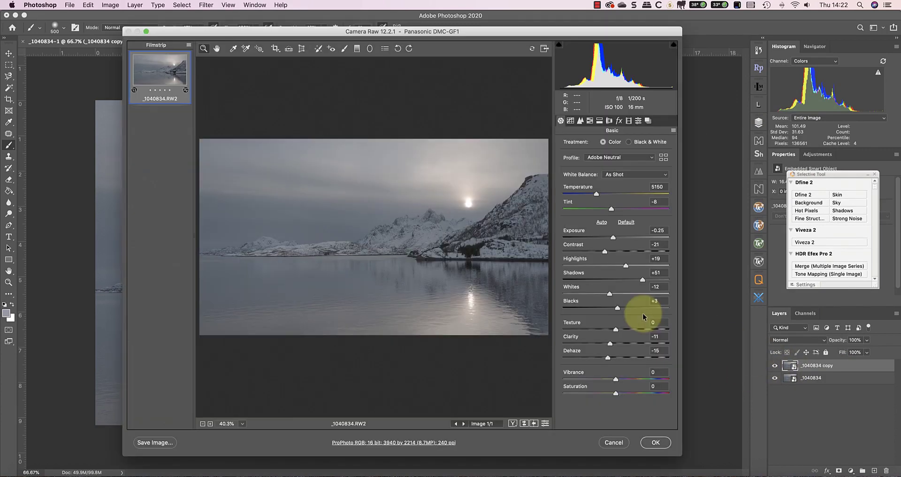
left_click_drag(601, 196, 629, 195)
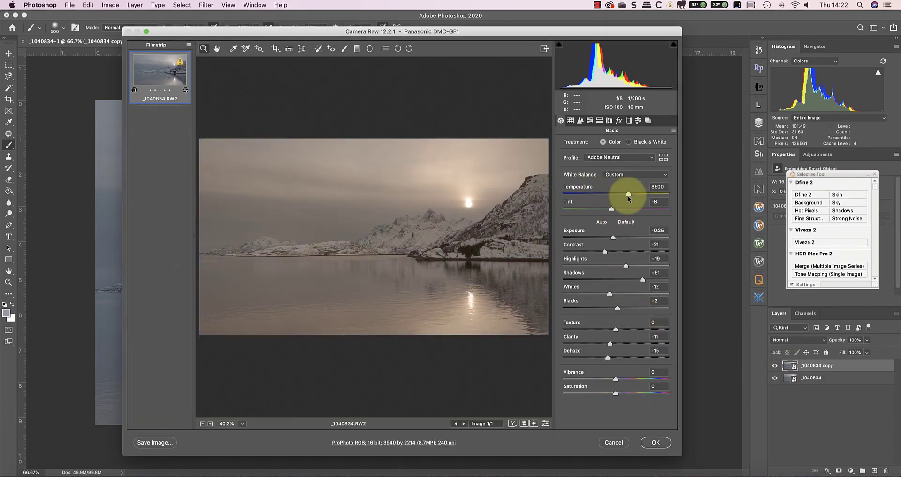
left_click(655, 442)
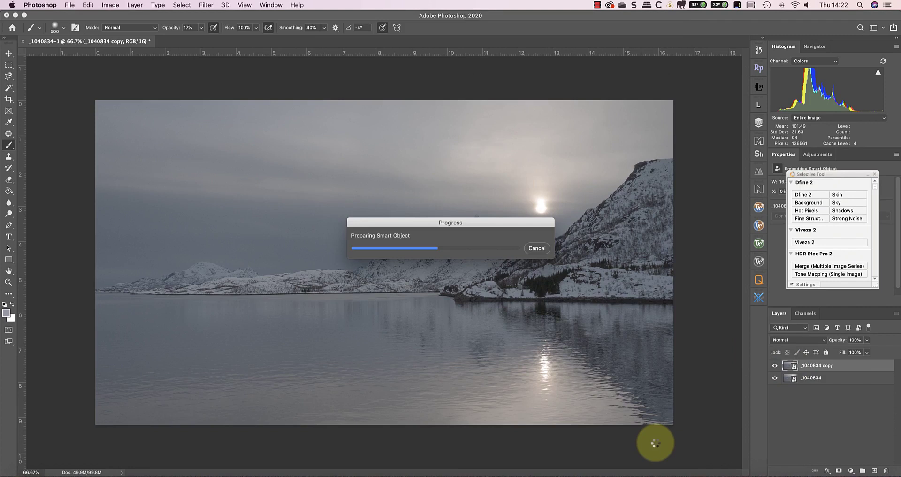
left_click(774, 366)
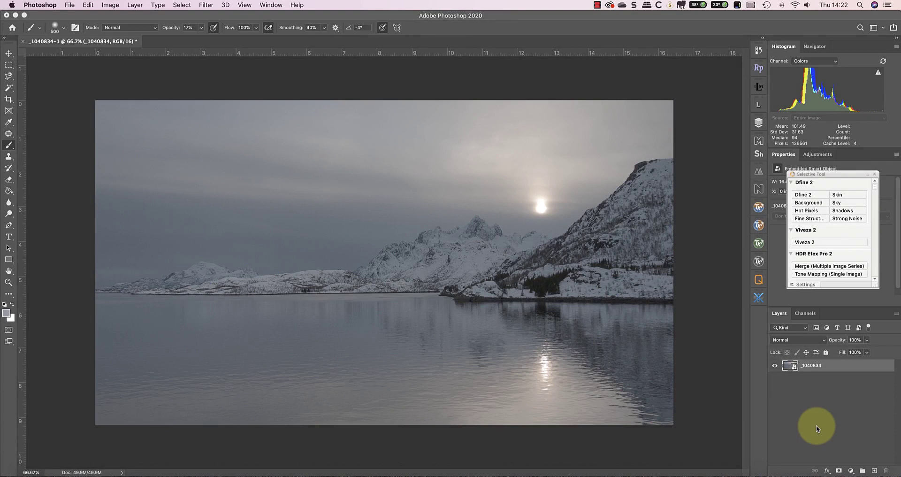
Make a New Smart Object via Copy of the photo layer and name it 'Sky Colour'
right_click(832, 366)
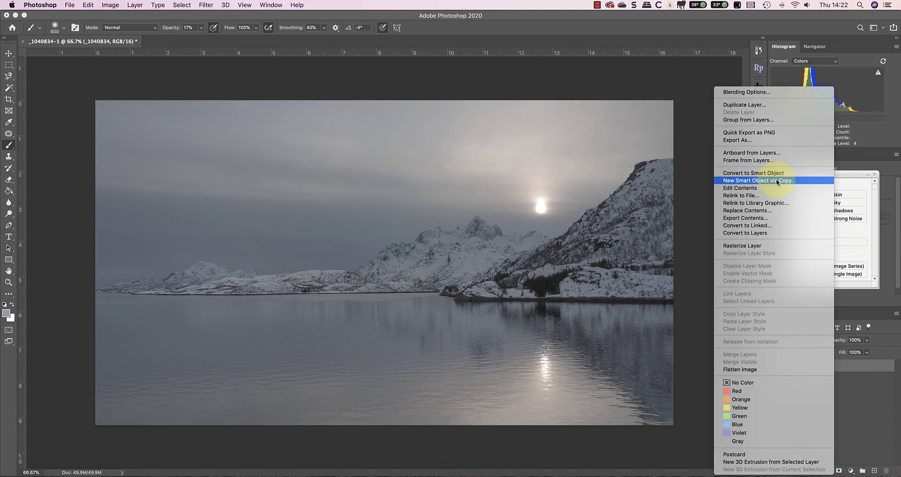
left_click(798, 180)
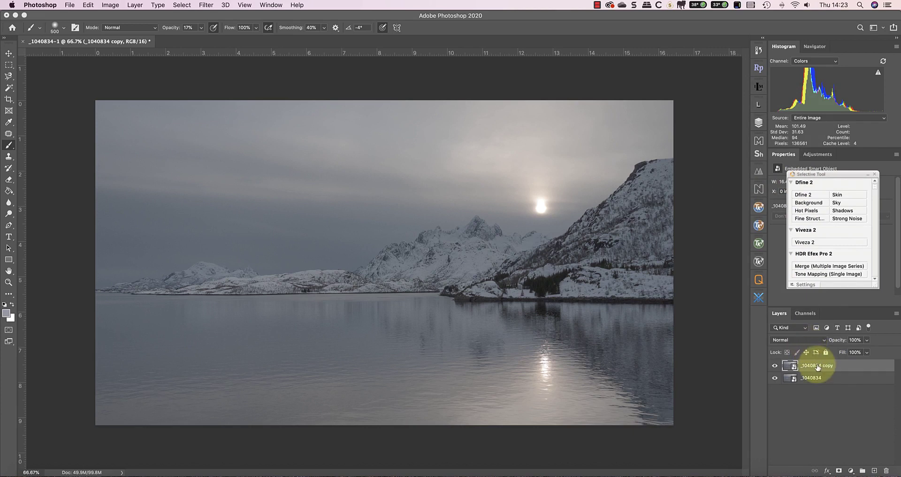
type("Sky Colour")
key("Return")
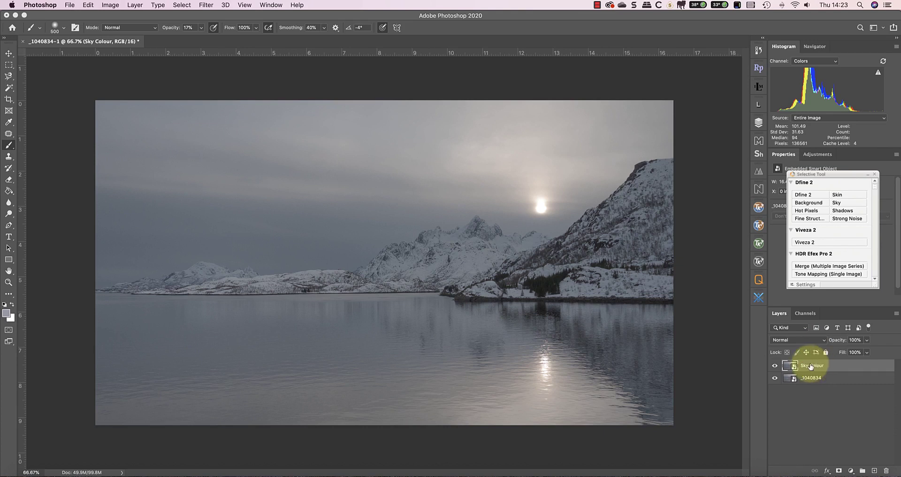
In Sky Colour's Camera Raw settings, warm the temperature to 7850 and boost orange and yellow saturation
double_click(792, 365)
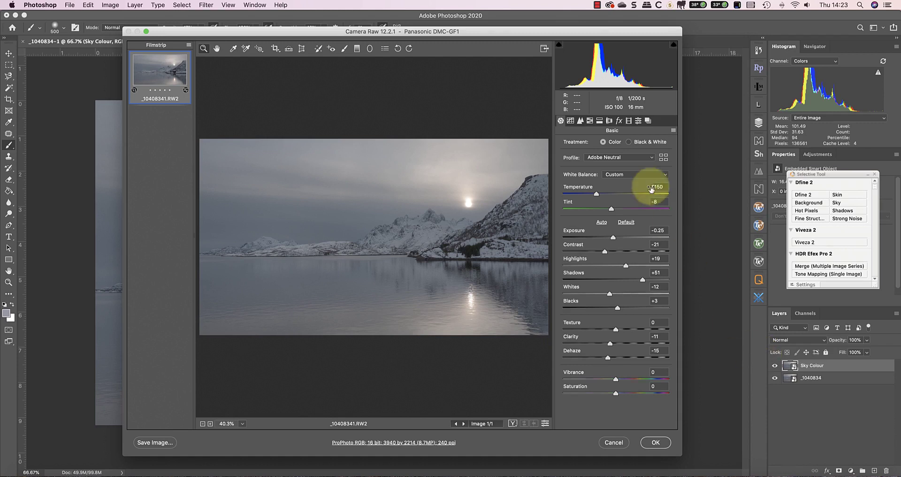
left_click_drag(595, 196, 624, 198)
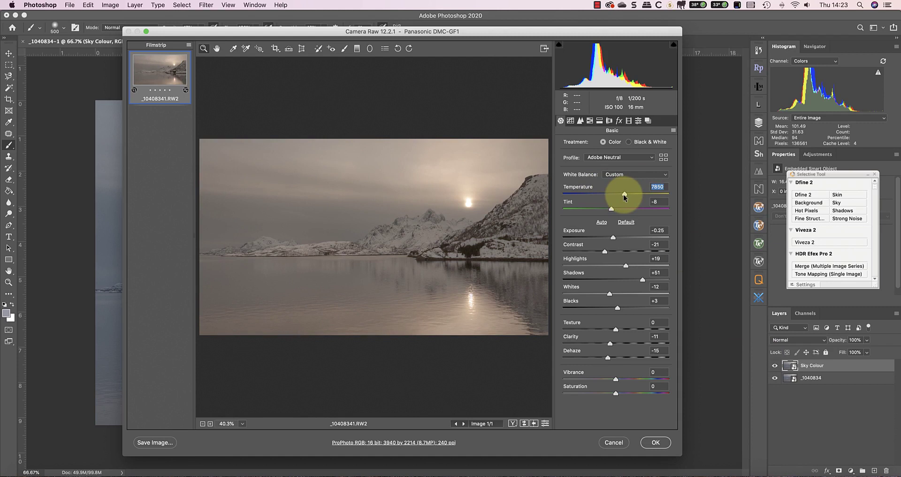
left_click(589, 121)
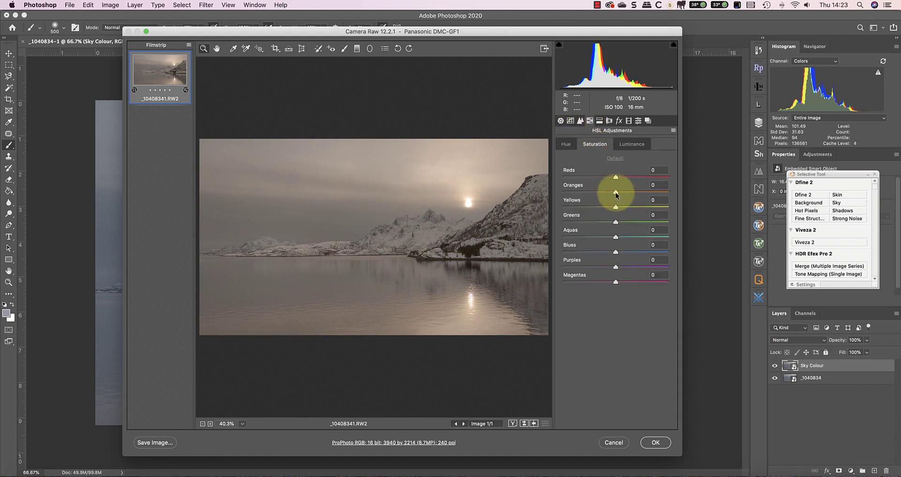
left_click_drag(616, 192, 633, 209)
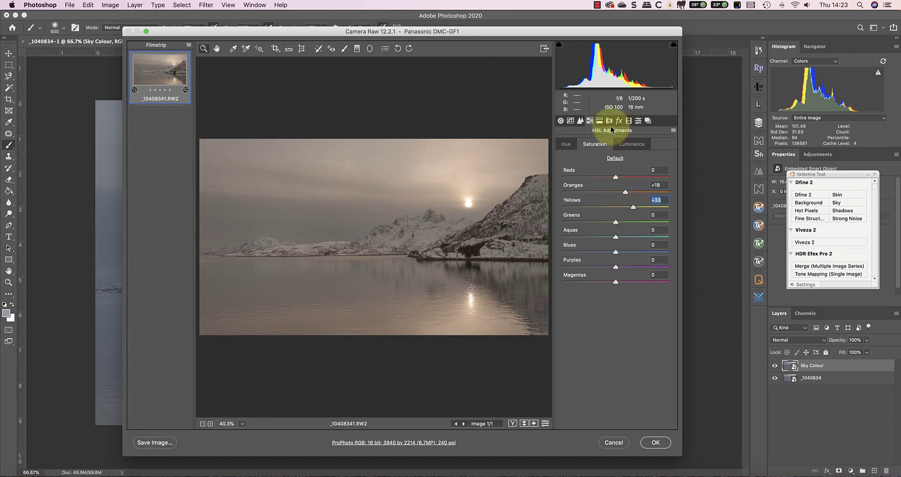
Split-tone with highlights hue 44, saturation 23, shadows hue 219, saturation 20, and balance +39
left_click(599, 121)
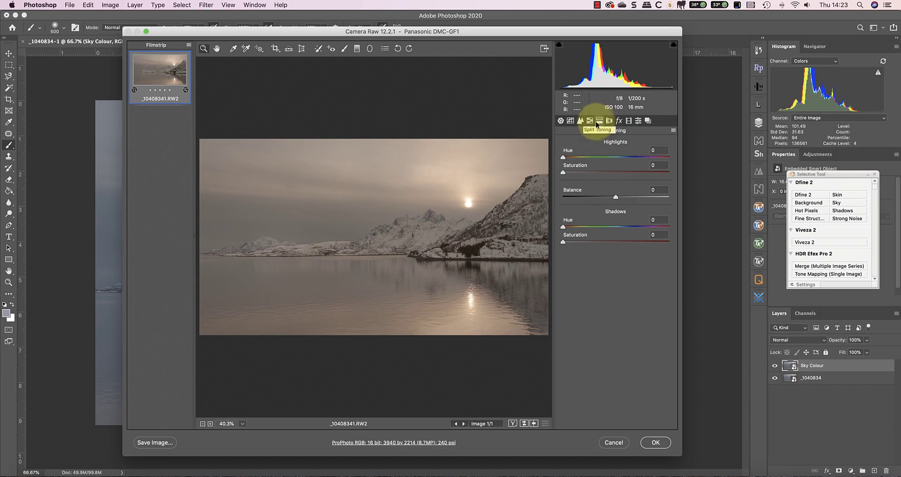
left_click_drag(563, 159, 581, 173)
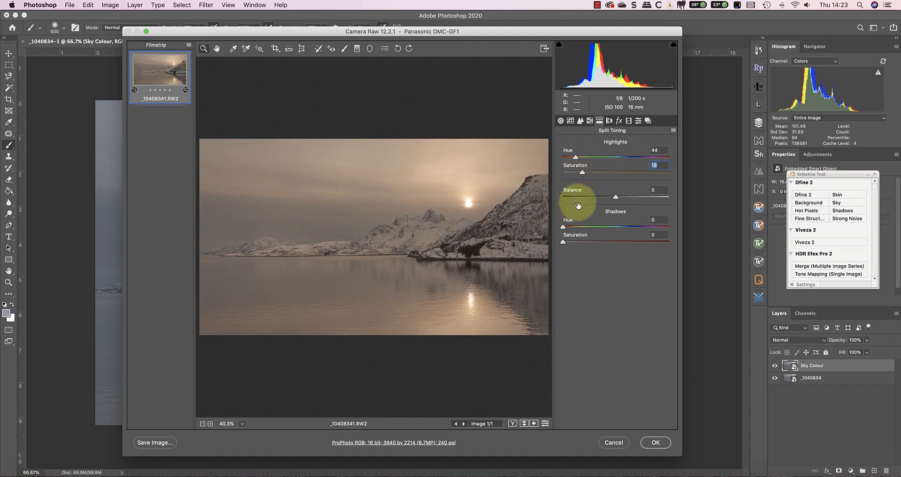
left_click_drag(564, 226, 628, 229)
left_click_drag(562, 241, 584, 241)
left_click_drag(617, 198, 636, 196)
left_click_drag(574, 169, 588, 171)
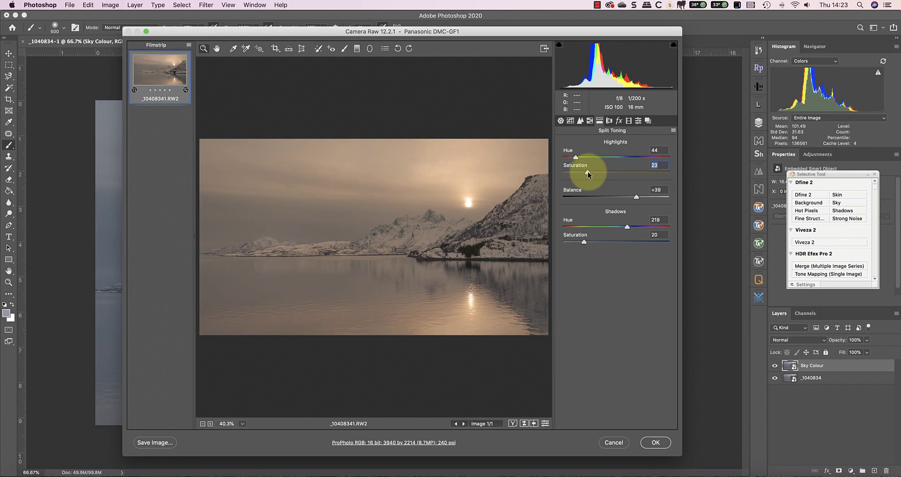
left_click(655, 436)
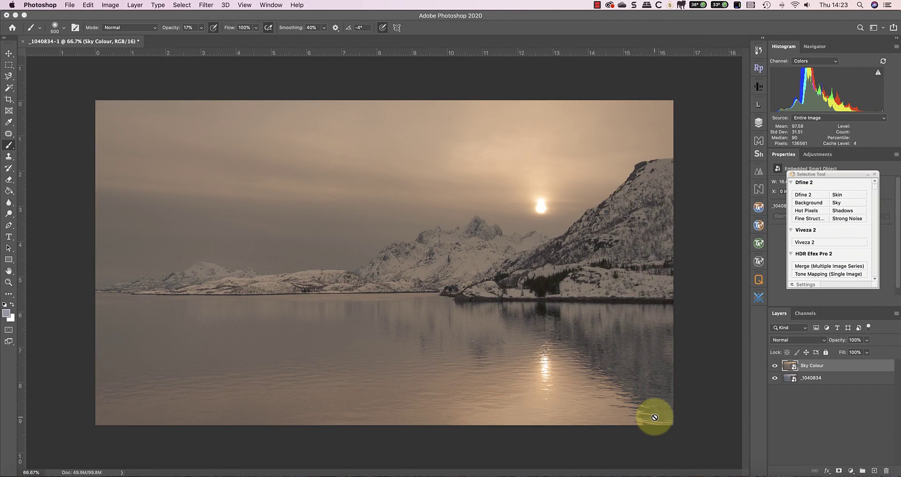
Add a layer mask to Sky Colour, invert it to black, and open the foreground colour picker
left_click(775, 366)
left_click(775, 367)
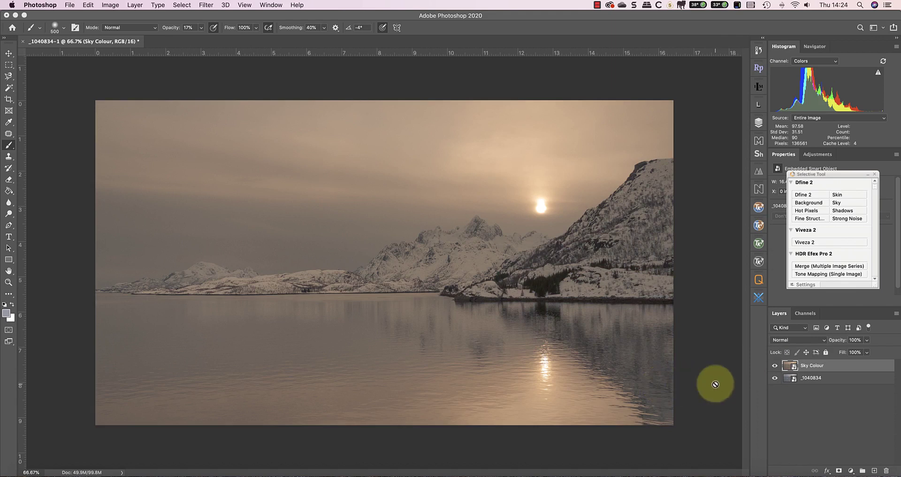
left_click(838, 470)
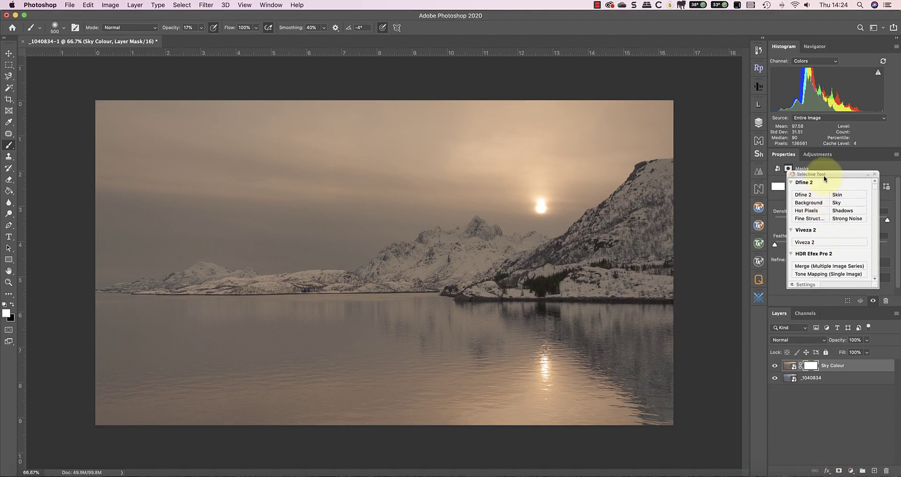
left_click_drag(823, 175, 700, 177)
left_click(744, 177)
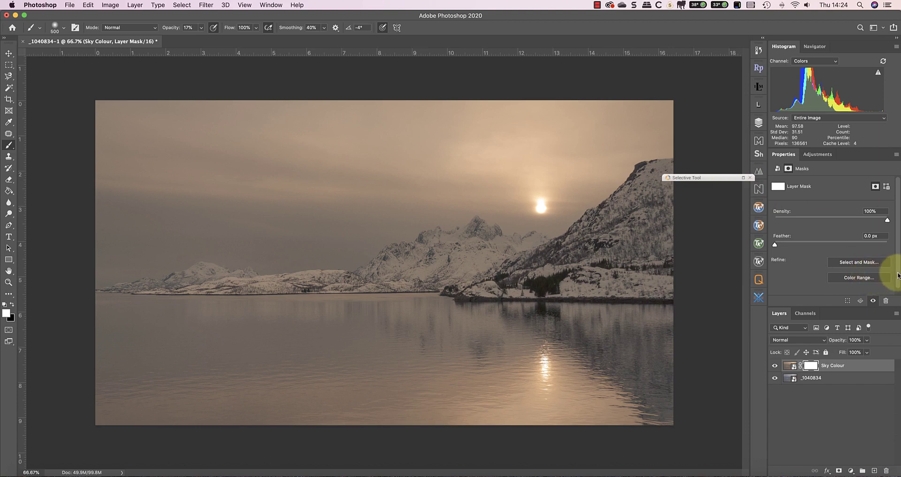
scroll(882, 279, "down", 1)
left_click(860, 286)
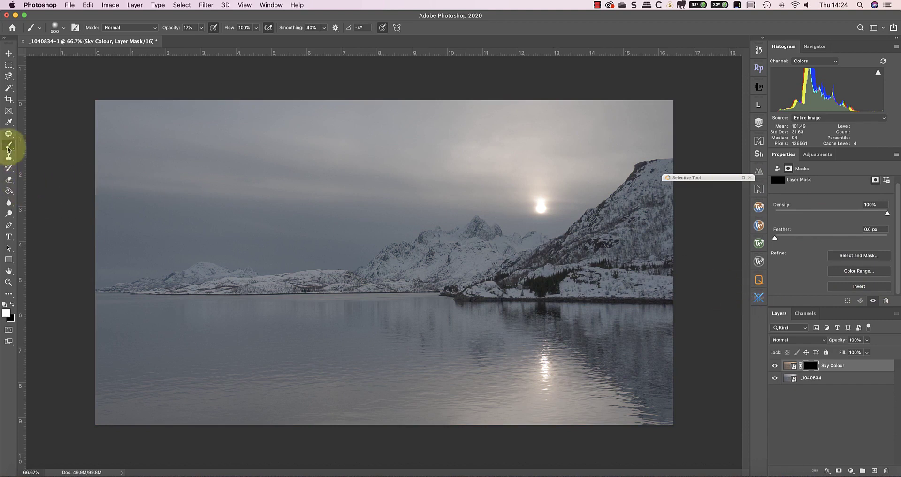
left_click(7, 313)
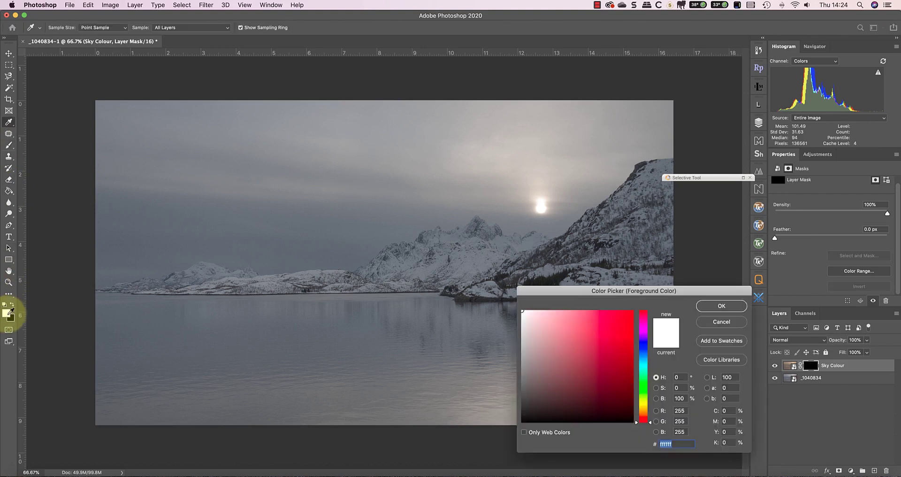
Confirm white, set a 500 px soft brush at 17% opacity, and paint over the sky on the mask
left_click(718, 306)
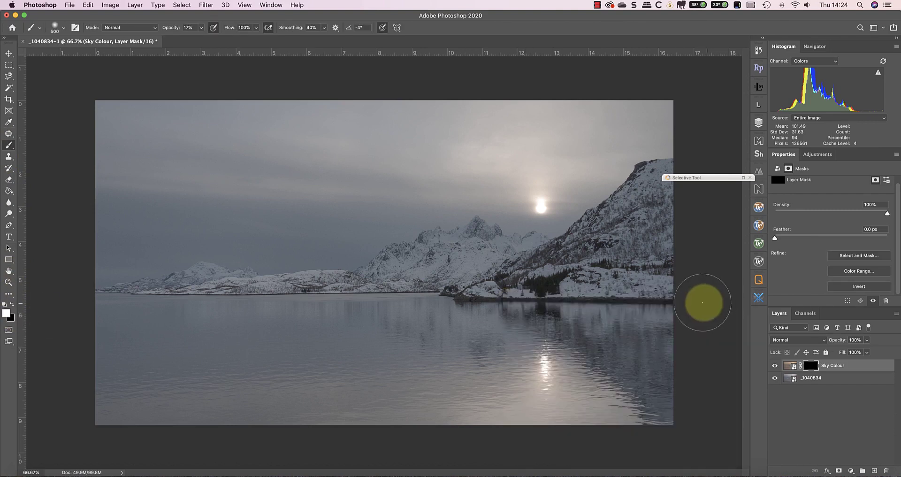
left_click(64, 28)
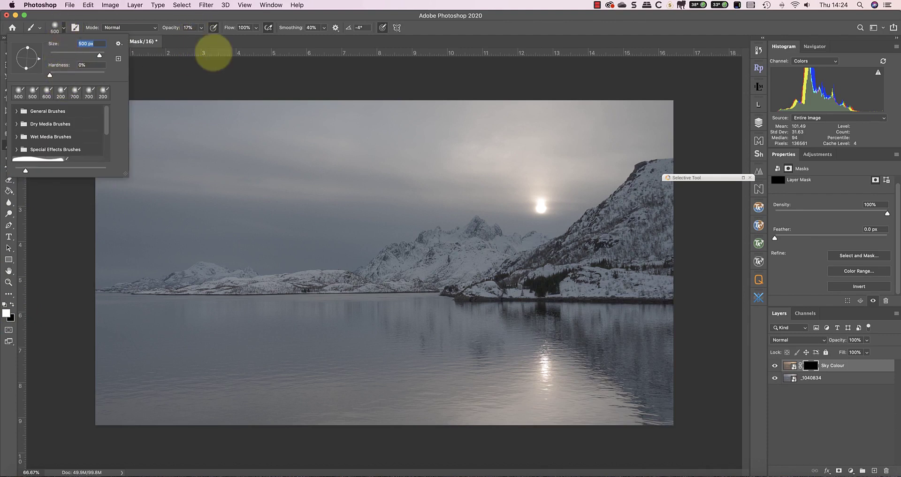
left_click(239, 68)
mouse_move(239, 69)
left_mouse_down()
mouse_move(325, 74)
mouse_move(568, 228)
mouse_move(533, 211)
mouse_move(438, 120)
mouse_move(515, 117)
mouse_move(450, 151)
mouse_move(583, 167)
mouse_move(607, 181)
mouse_move(219, 169)
mouse_move(99, 143)
mouse_move(71, 119)
mouse_move(526, 203)
mouse_move(352, 213)
mouse_move(186, 196)
mouse_move(532, 207)
mouse_move(623, 132)
mouse_move(166, 128)
mouse_move(57, 150)
mouse_move(571, 150)
mouse_move(523, 187)
mouse_move(447, 165)
mouse_move(446, 150)
mouse_move(586, 171)
mouse_move(517, 400)
mouse_move(458, 376)
mouse_move(167, 392)
mouse_move(556, 392)
mouse_move(628, 428)
mouse_move(515, 388)
mouse_move(149, 420)
mouse_move(258, 432)
mouse_move(439, 431)
left_mouse_up()
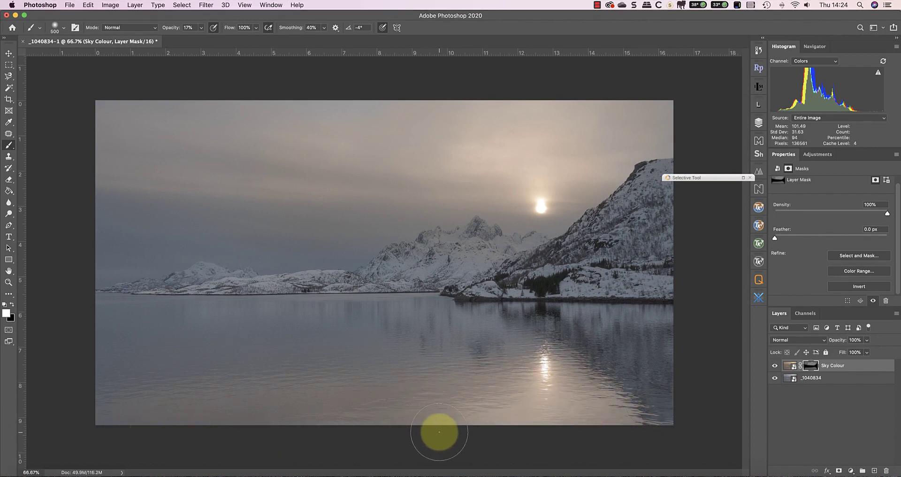
Delete the painted Sky Colour mask and add a new mask inverted to black
right_click(813, 368)
left_click(788, 383)
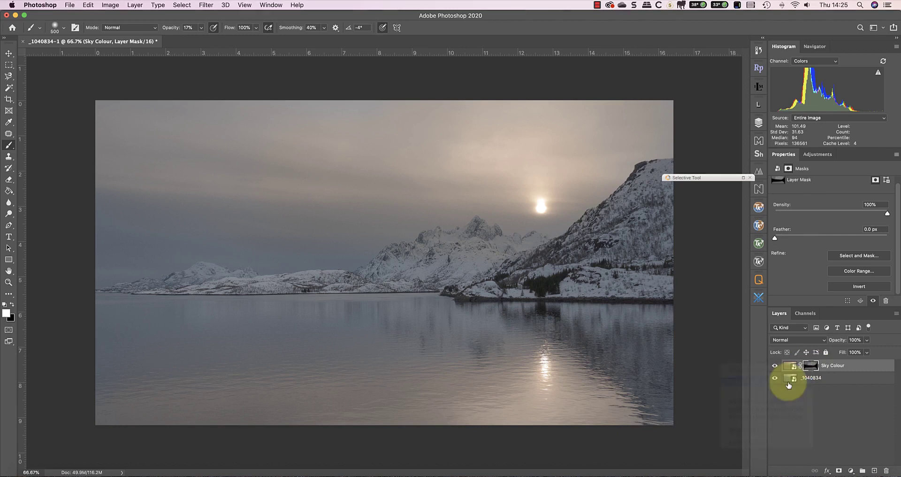
left_click(838, 470)
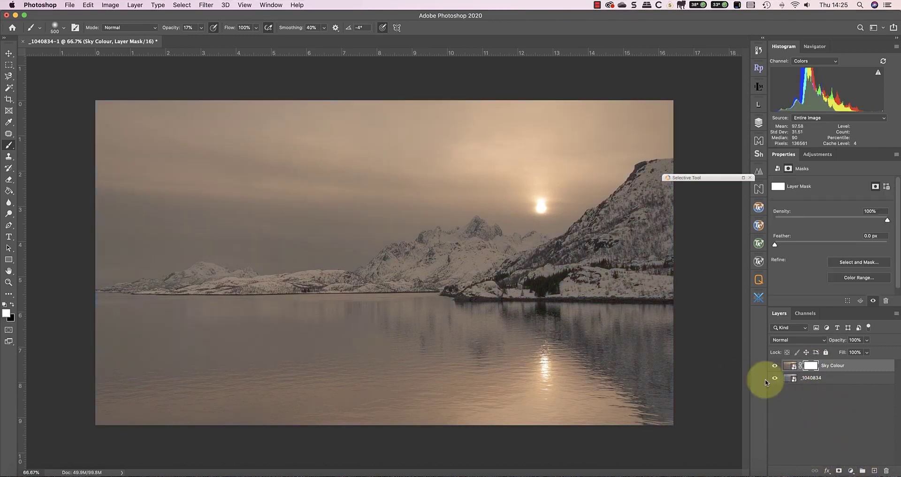
left_click(847, 285)
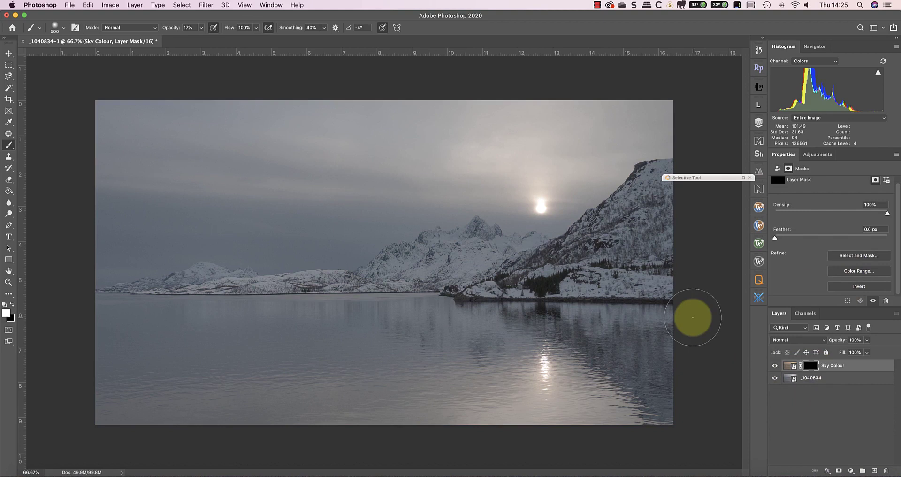
Bring up the TK7 RapidMask panel from the side panel strip
left_click(757, 69)
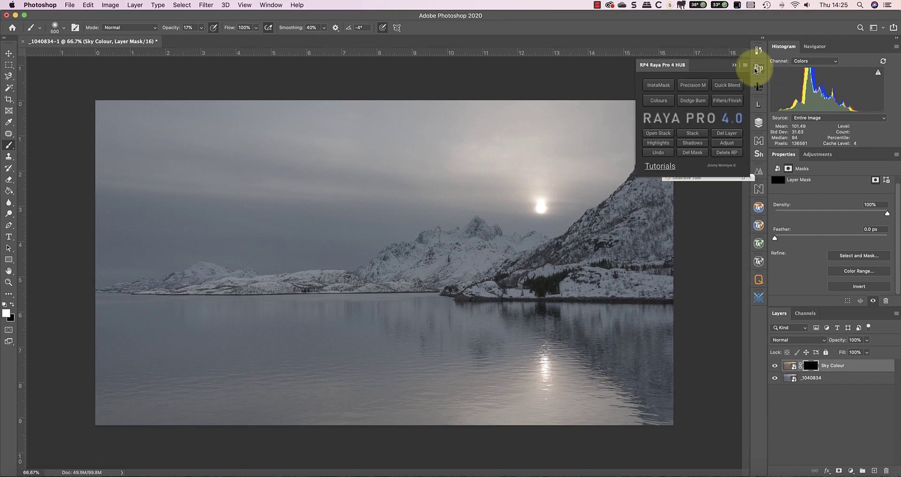
left_click(758, 102)
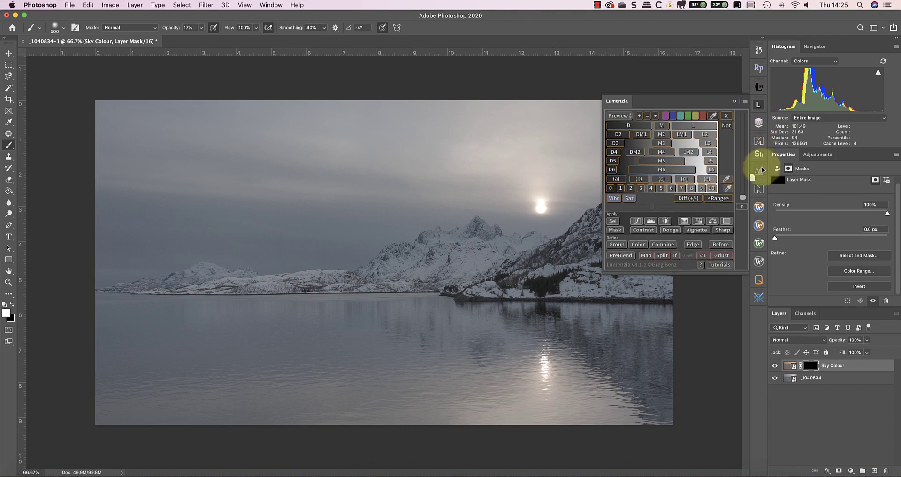
left_click(759, 142)
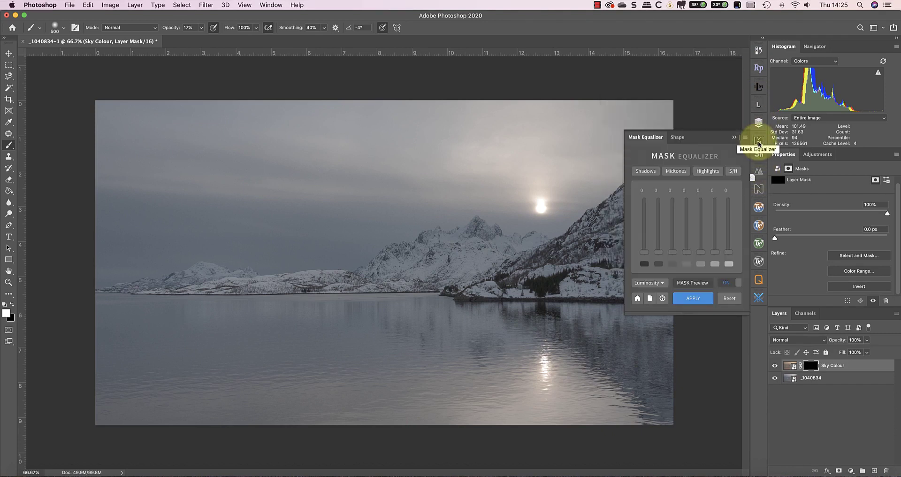
left_click(759, 243)
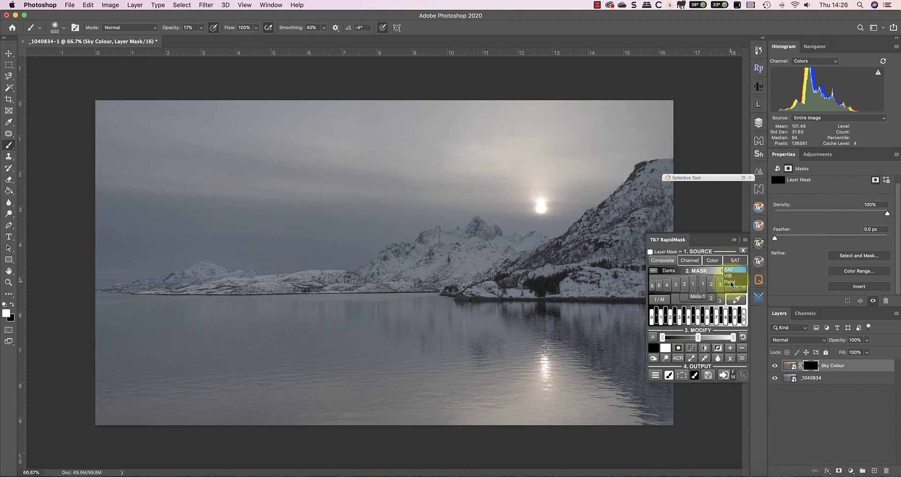
Preview a Lights luminosity mask in TK7 RapidMask, widened to include more light tones
left_click(717, 318)
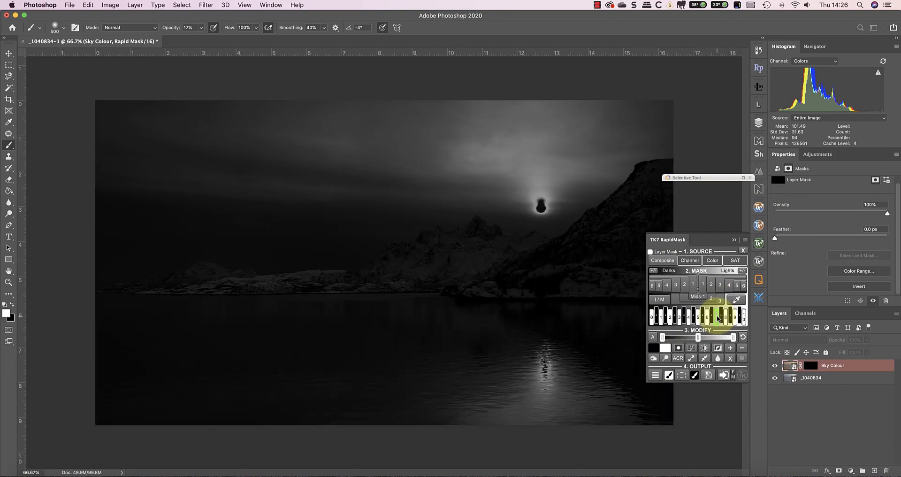
left_click(712, 316)
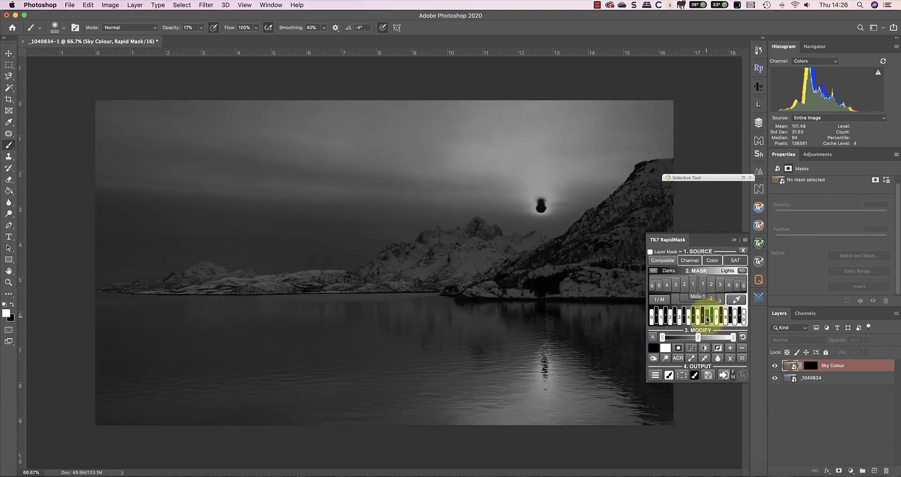
left_click(707, 317)
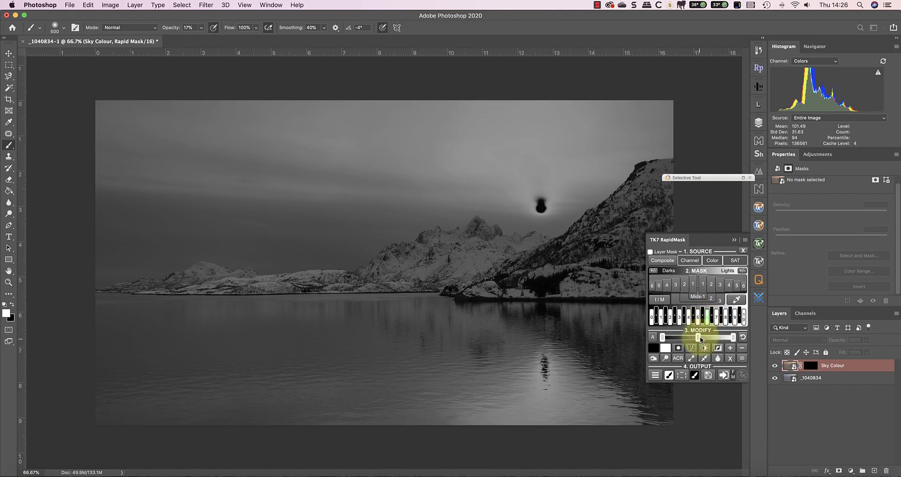
Refine the mask with Curves: white point 207, darker shadows, midtones lifted from 119 to 151
left_click(691, 347)
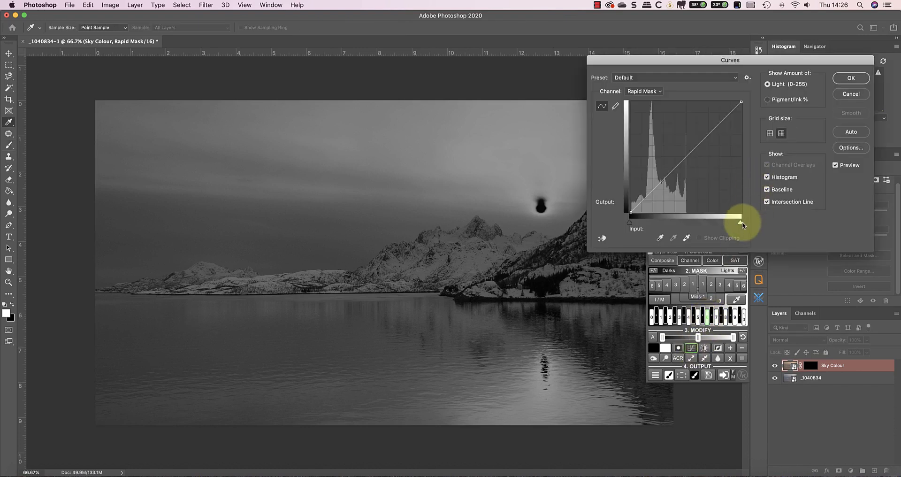
left_click_drag(740, 222, 720, 222)
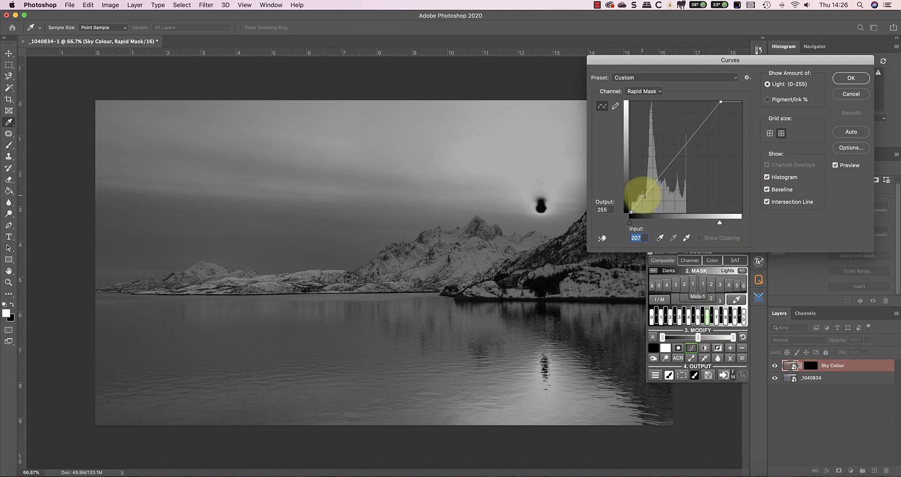
left_click_drag(642, 195, 644, 200)
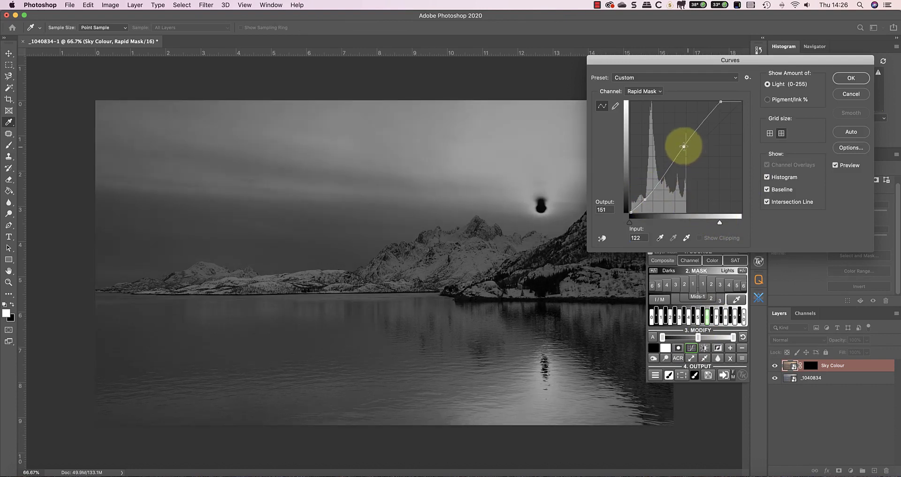
left_click(684, 146)
left_click_drag(684, 146, 682, 146)
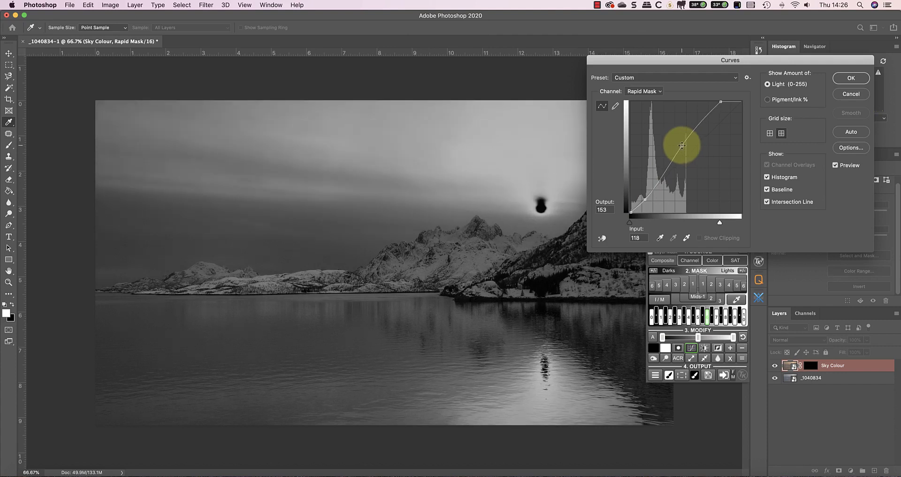
left_click_drag(719, 224, 716, 222)
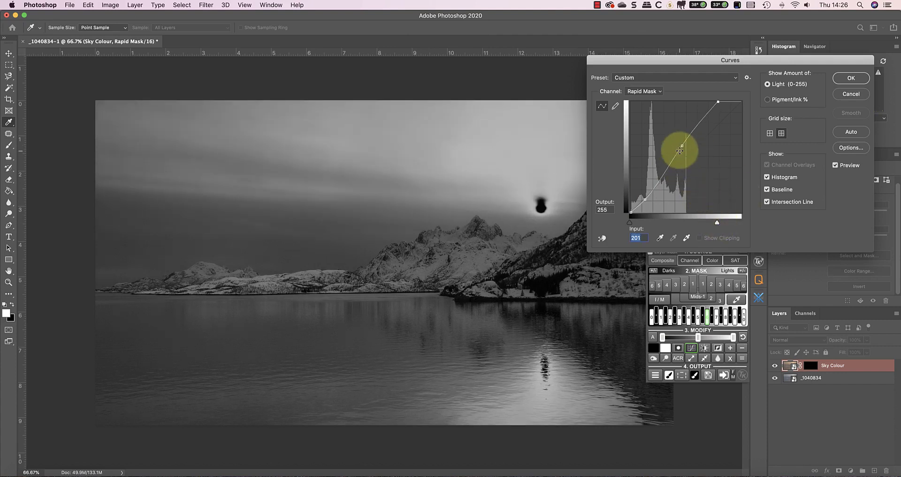
left_click_drag(677, 145, 682, 146)
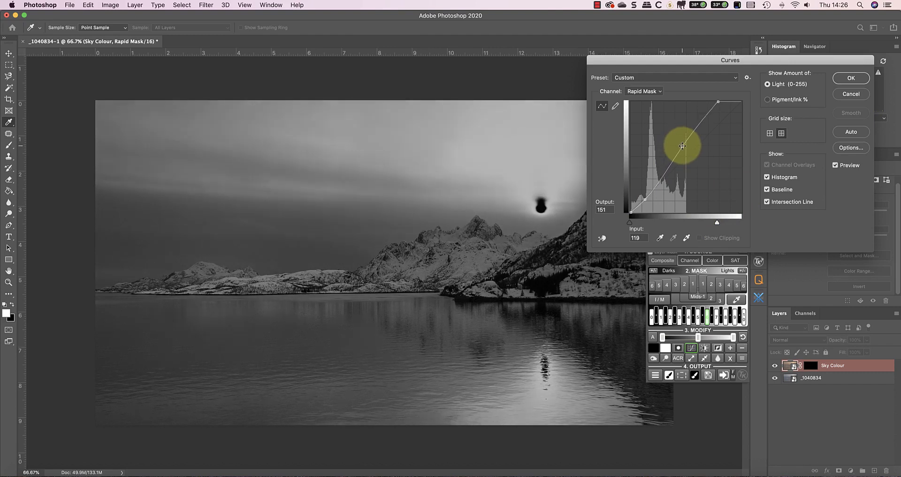
left_click(851, 78)
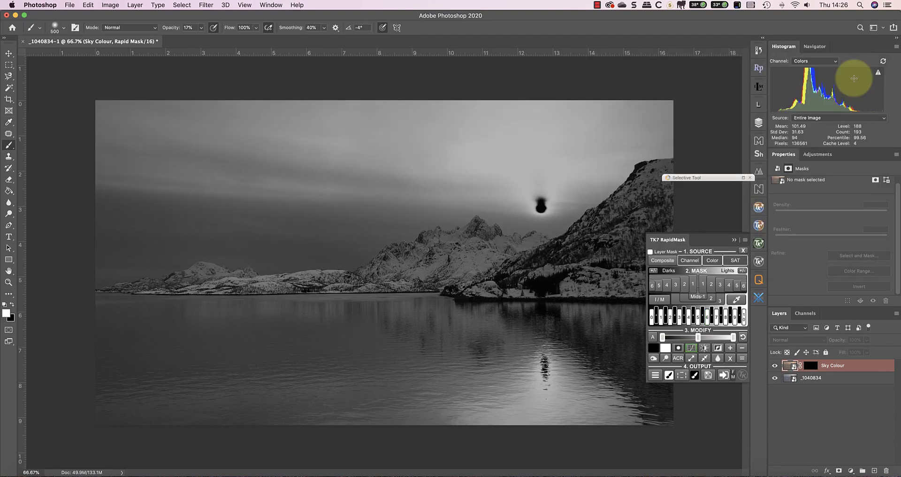
Load the luminosity selection and brush white across the sky and the sun's water reflection
left_click(682, 376)
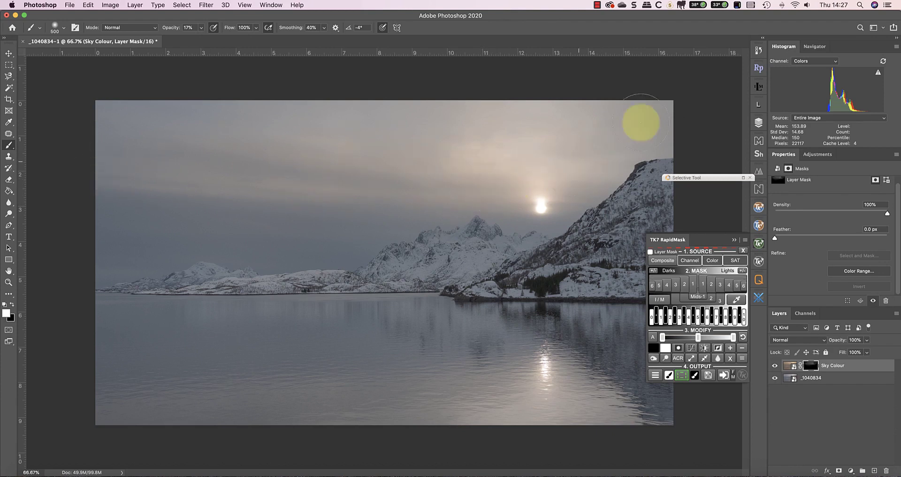
left_click(732, 239)
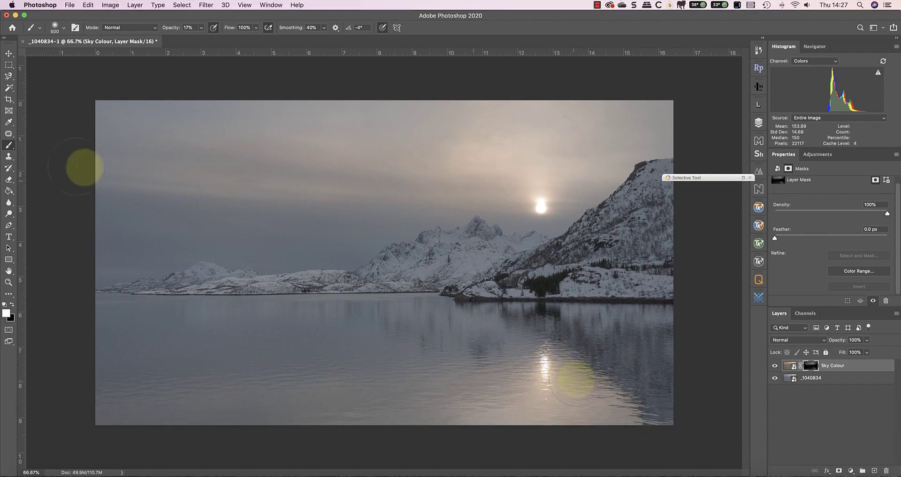
mouse_move(80, 166)
left_mouse_down()
mouse_move(460, 179)
mouse_move(687, 115)
mouse_move(653, 154)
left_mouse_up()
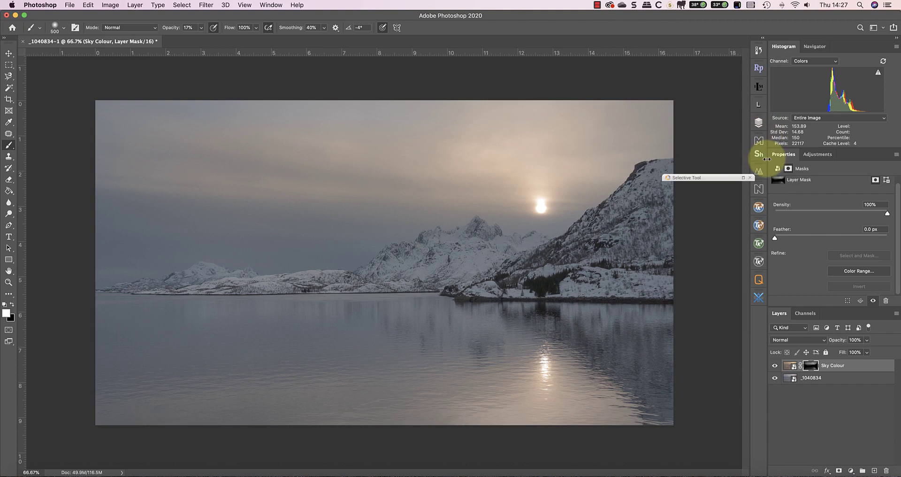
left_click(774, 366)
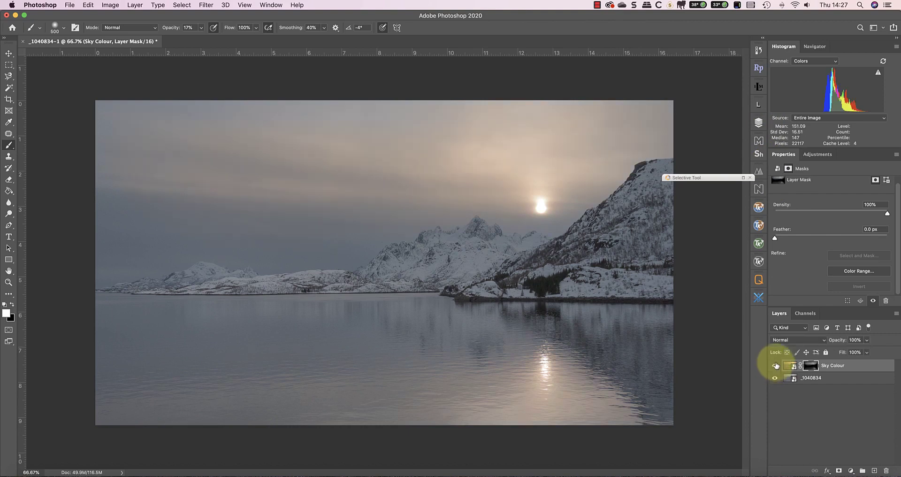
In Camera Raw, set Sky Colour's temperature to 8400, Saturation +20 and Vibrance +6
double_click(792, 366)
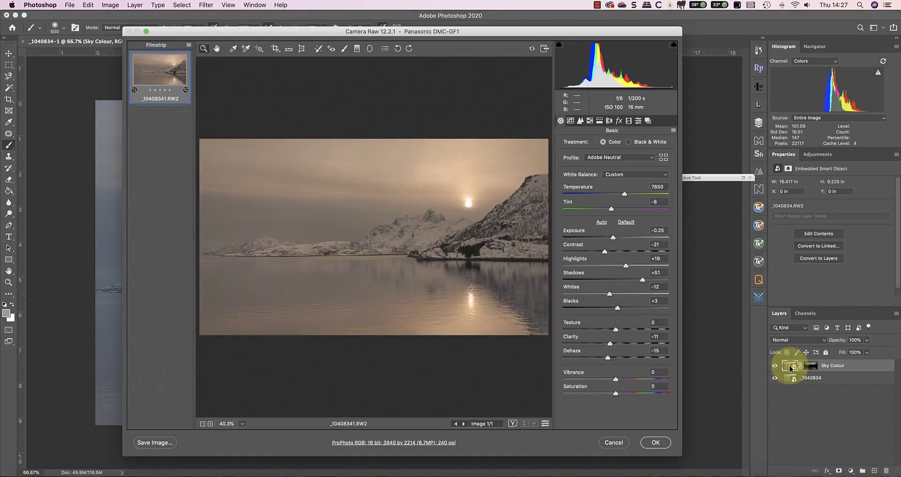
left_click(628, 195)
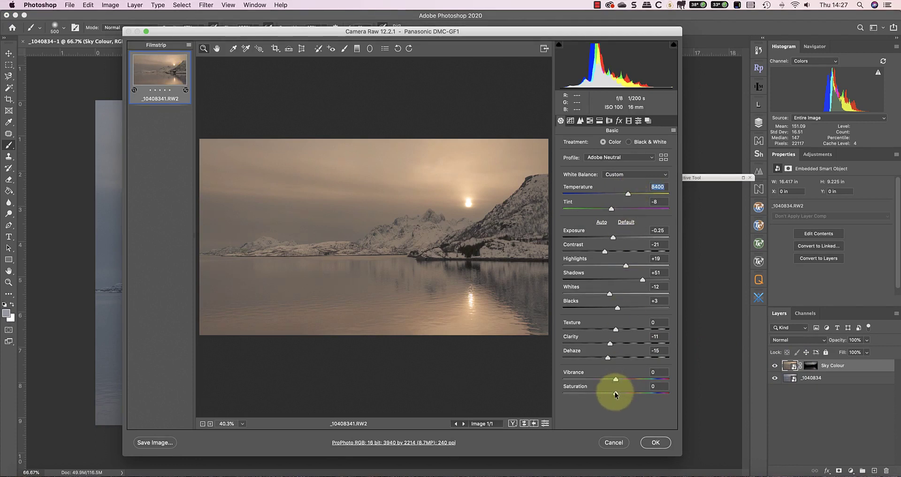
mouse_move(616, 394)
left_mouse_down()
mouse_move(626, 392)
mouse_move(620, 381)
left_mouse_up()
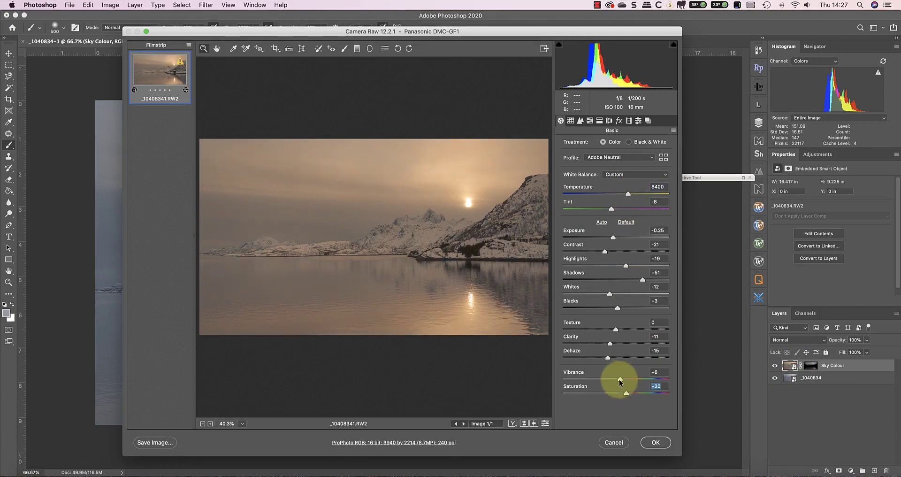
left_click(655, 442)
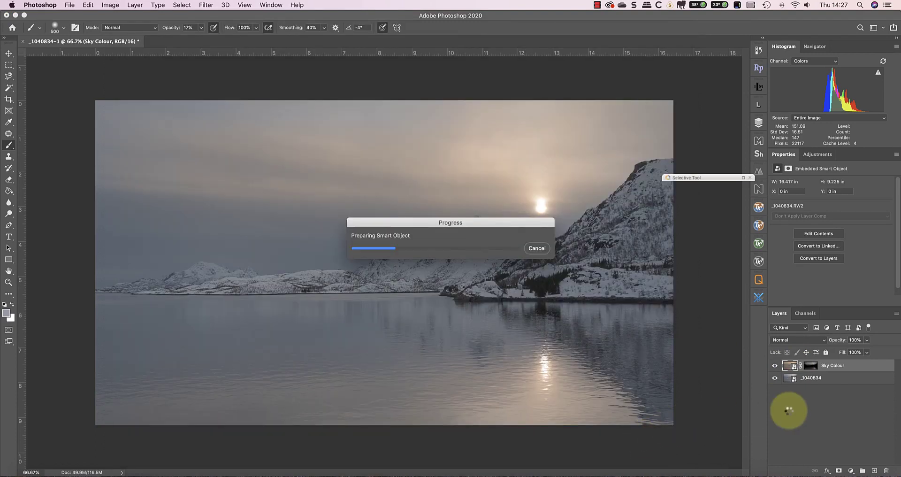
left_click(774, 366)
left_click(775, 365)
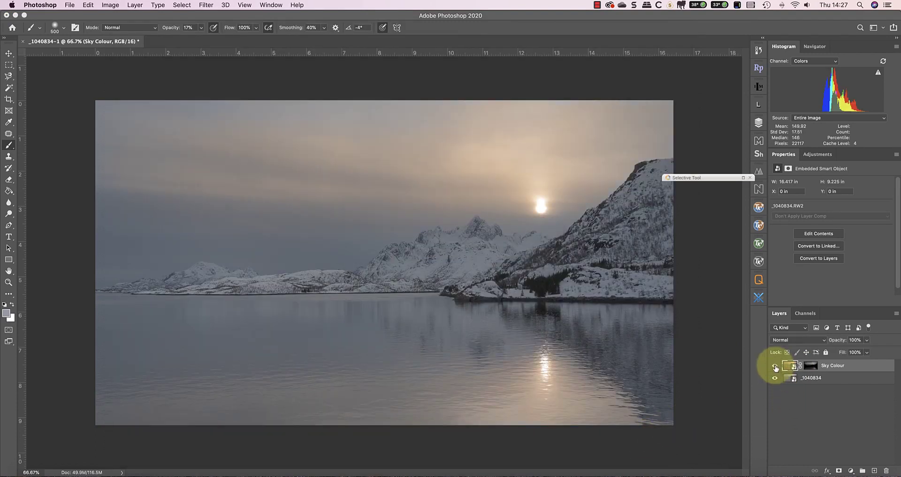